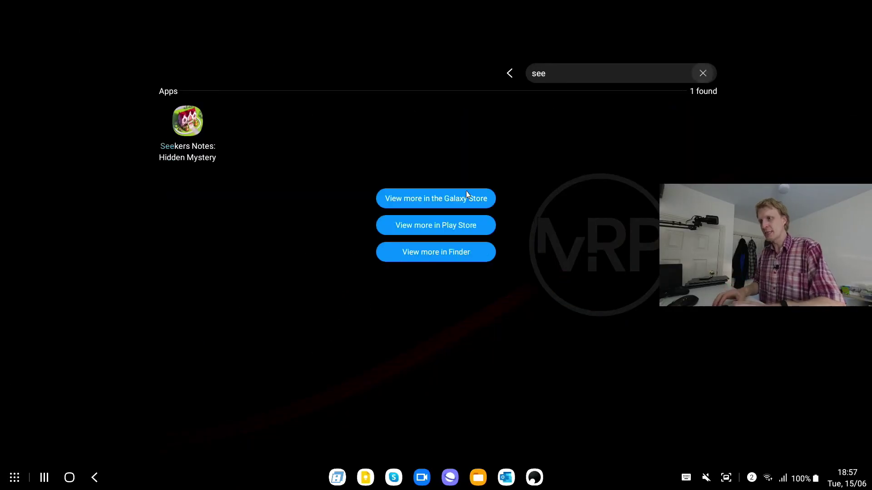
# - Clear the app search, search 'se' and launch Settings
pyautogui.press('BackSpace')
pyautogui.press('BackSpace')
pyautogui.press('BackSpace')
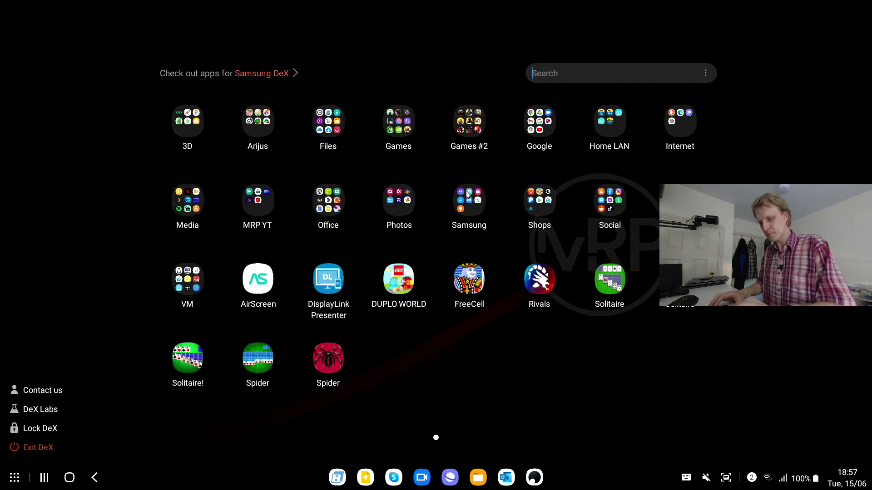
pyautogui.write('se')
pyautogui.press('Return')
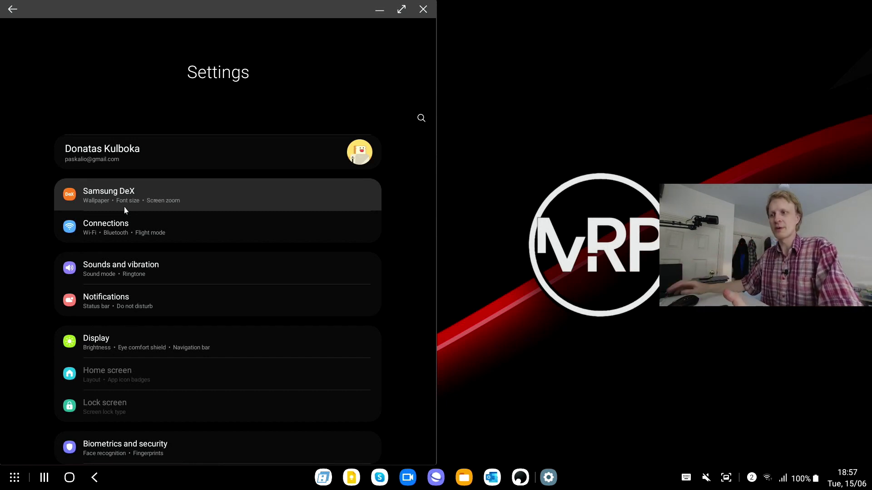
# - Go to Samsung DeX settings and open its Mouse/trackpad page
pyautogui.click(137, 196)
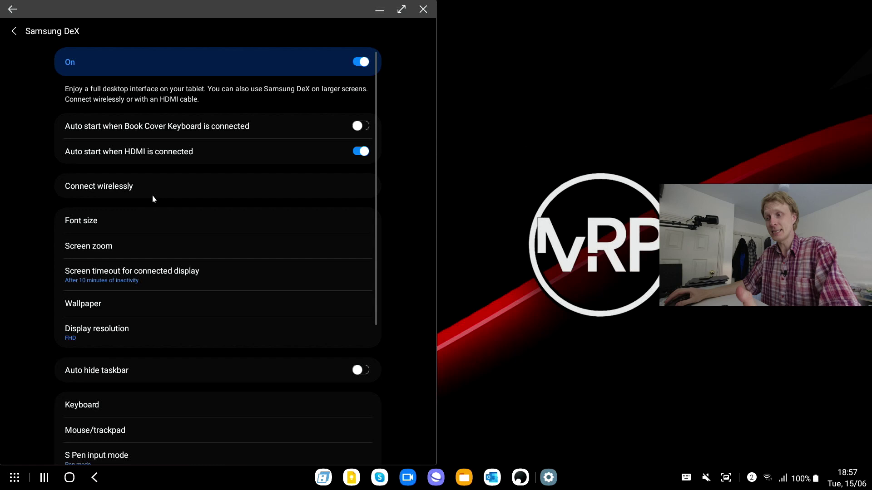
pyautogui.scroll(-2, 101, 386)
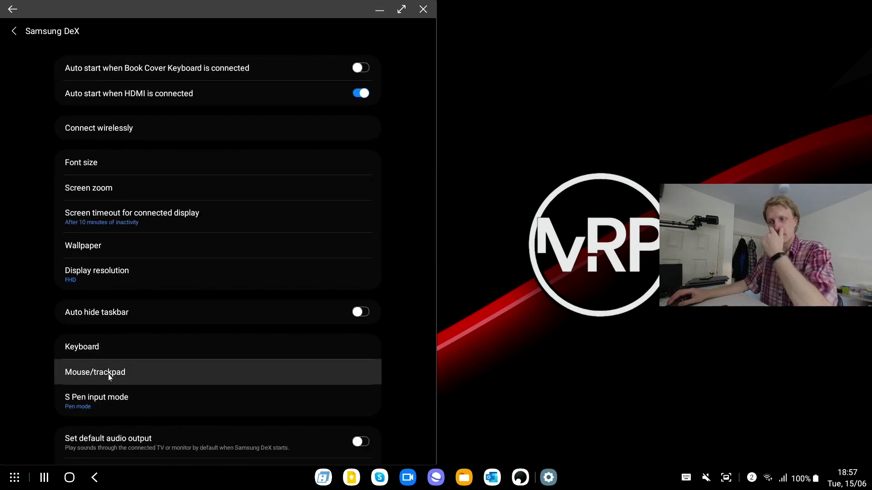
pyautogui.click(108, 373)
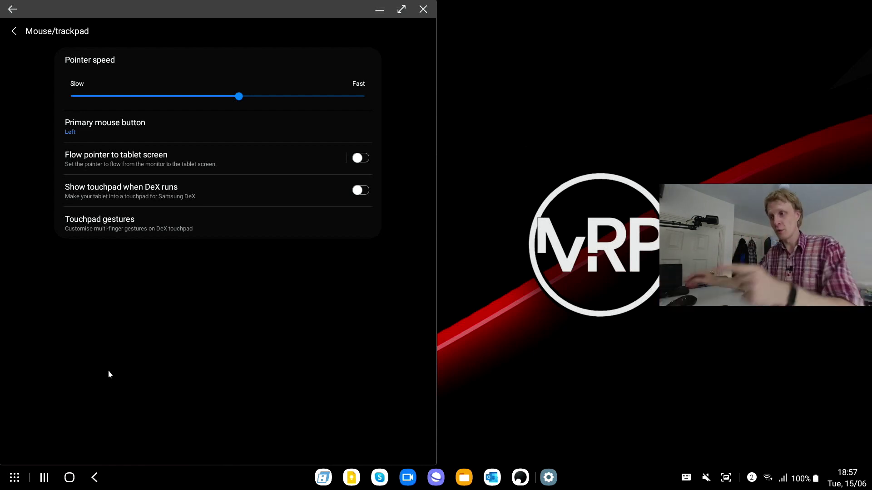
# - Return to the main Settings list and go to General management > Mouse and trackpad
pyautogui.click(20, 33)
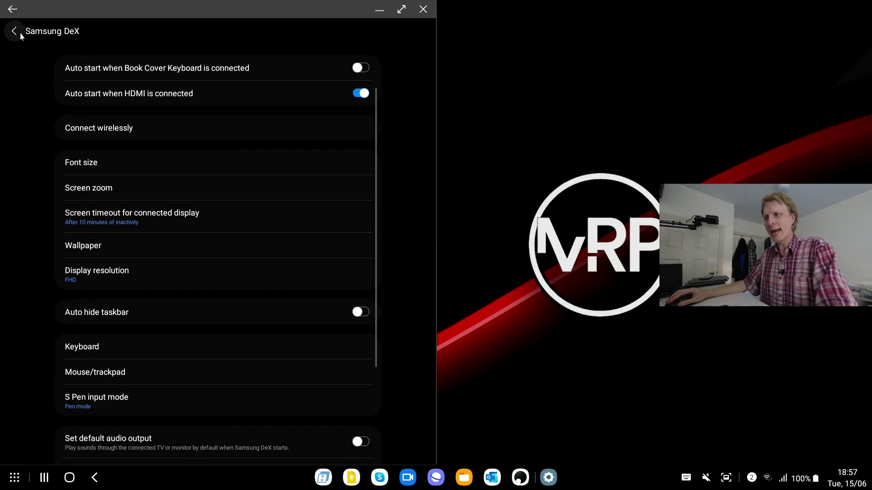
pyautogui.click(20, 33)
pyautogui.scroll(-3, 163, 227)
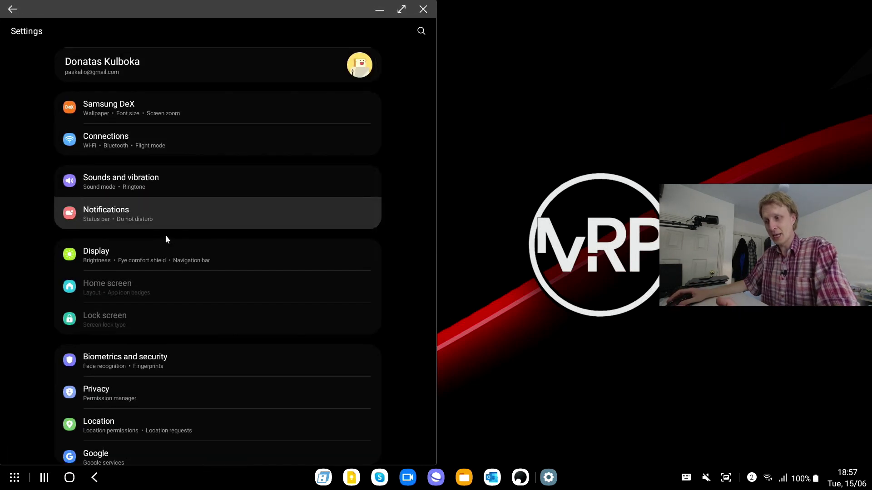
pyautogui.scroll(-6, 165, 236)
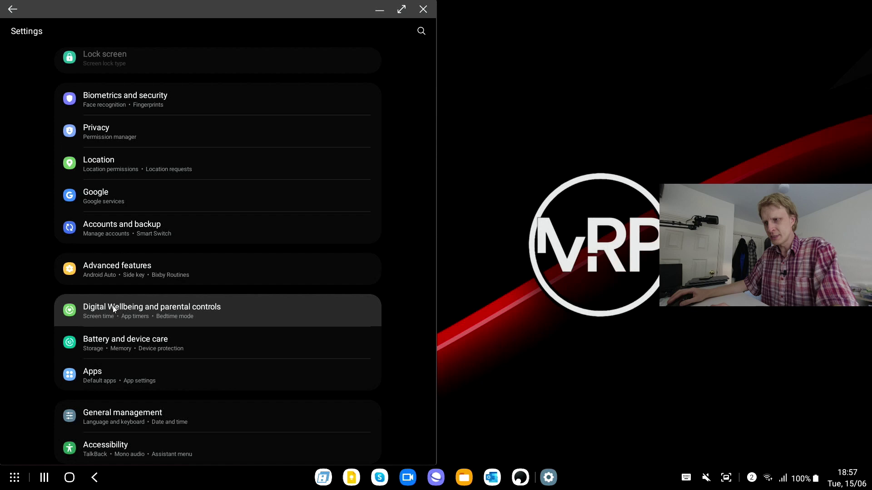
pyautogui.scroll(-3, 113, 320)
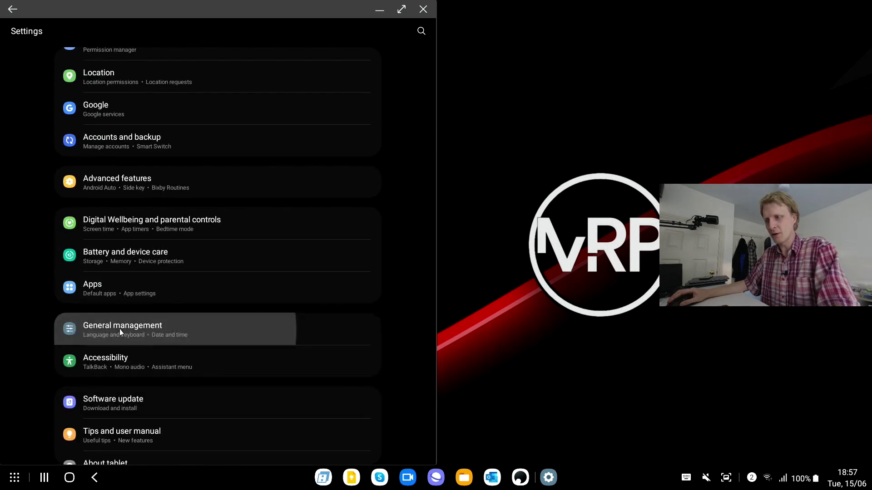
pyautogui.click(119, 329)
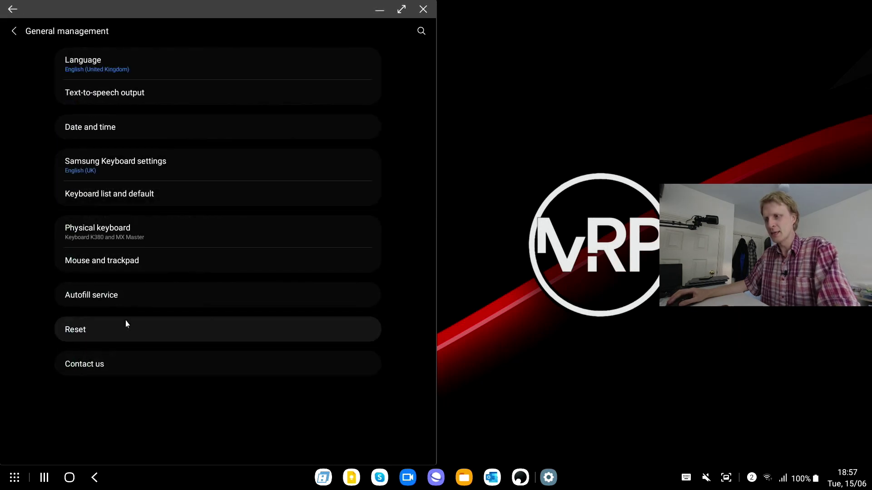
pyautogui.click(99, 262)
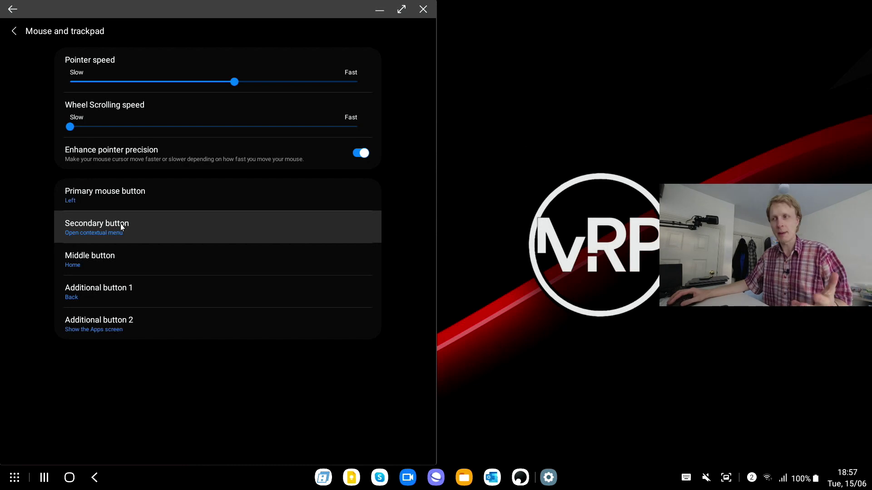
pyautogui.click(105, 195)
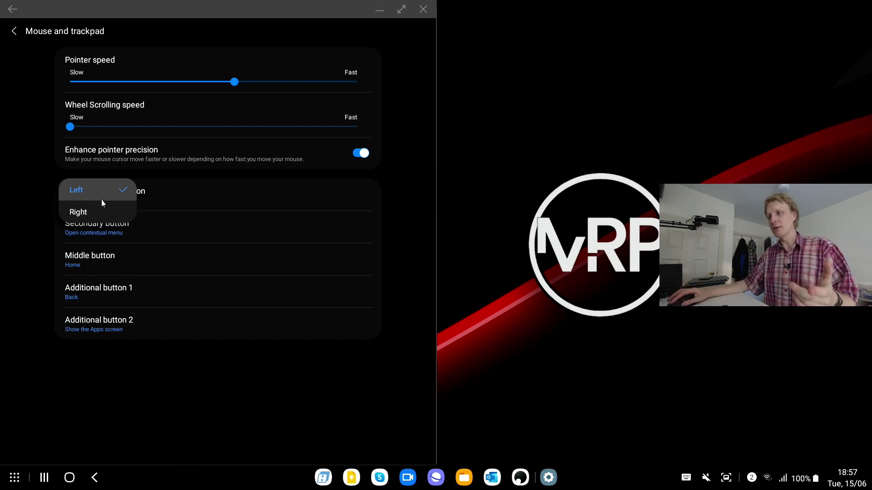
pyautogui.click(100, 192)
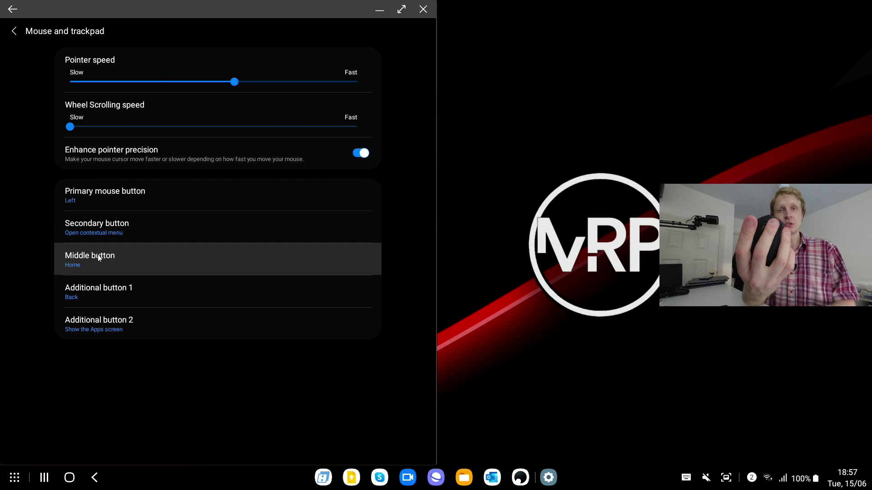
pyautogui.click(121, 224)
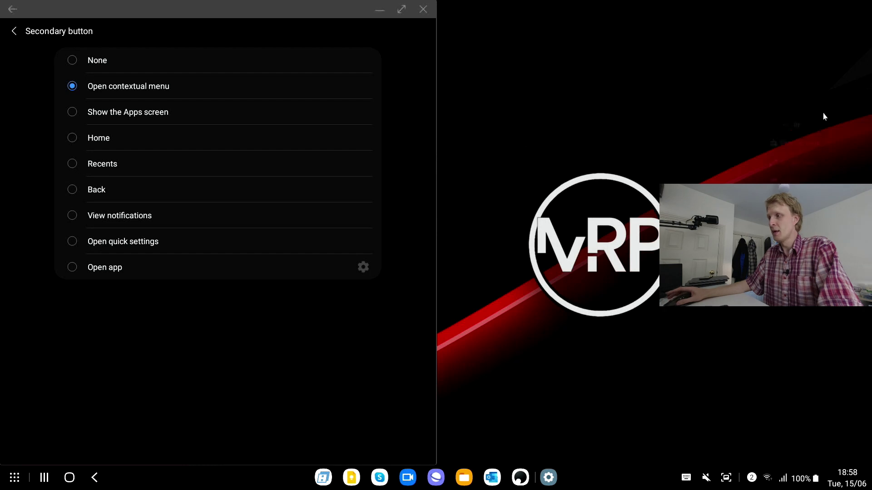
pyautogui.rightClick(702, 75)
pyautogui.rightClick(604, 54)
pyautogui.rightClick(551, 34)
pyautogui.rightClick(735, 51)
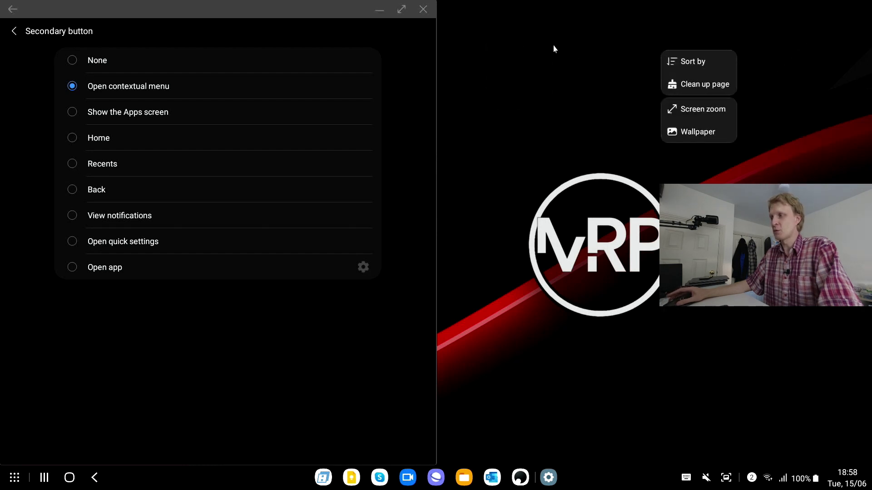
pyautogui.rightClick(554, 48)
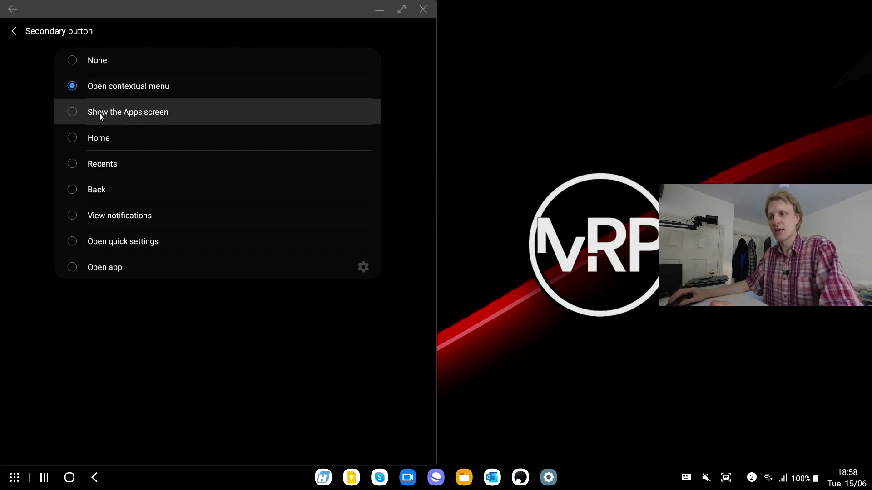
pyautogui.click(87, 115)
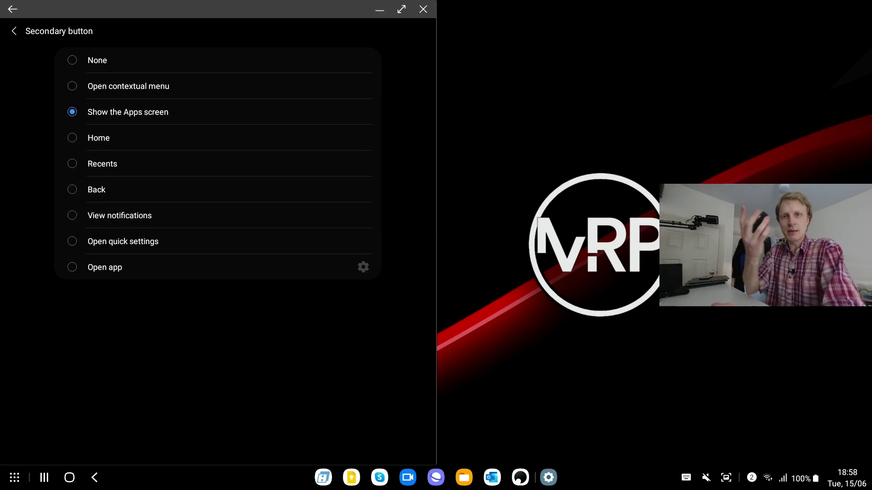
pyautogui.rightClick(91, 141)
pyautogui.rightClick(90, 140)
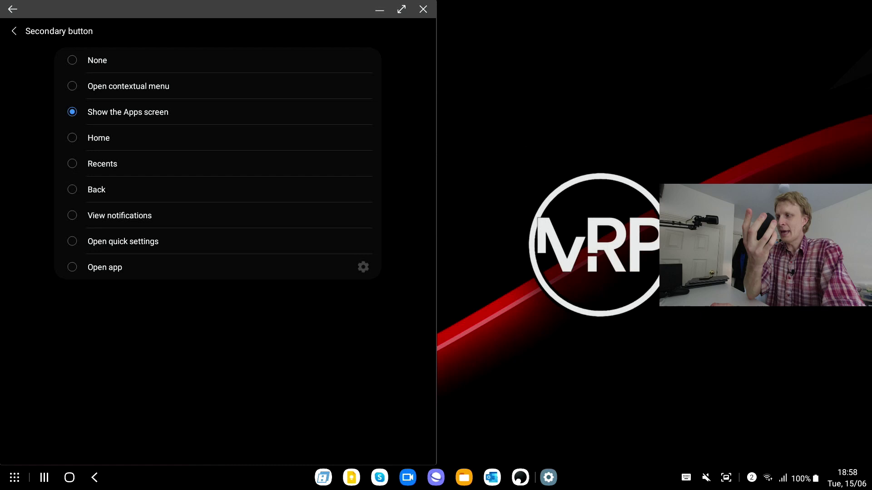
pyautogui.rightClick(90, 140)
pyautogui.rightClick(91, 141)
pyautogui.rightClick(90, 141)
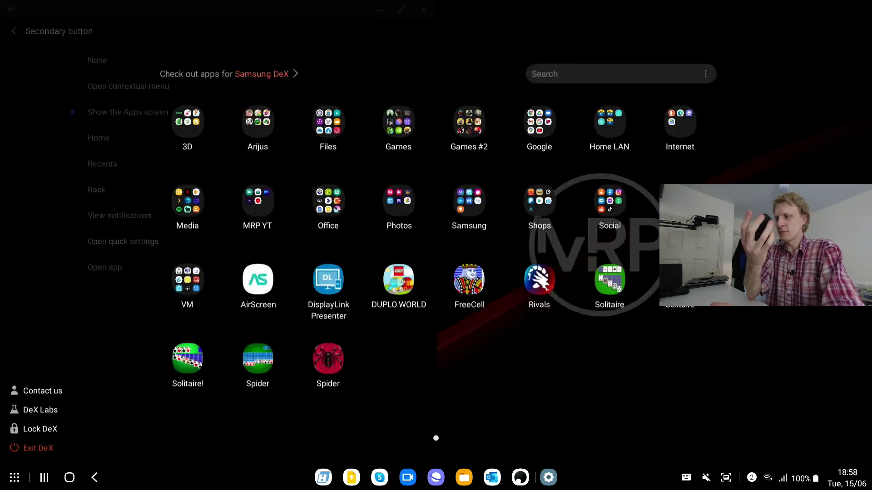
pyautogui.rightClick(91, 140)
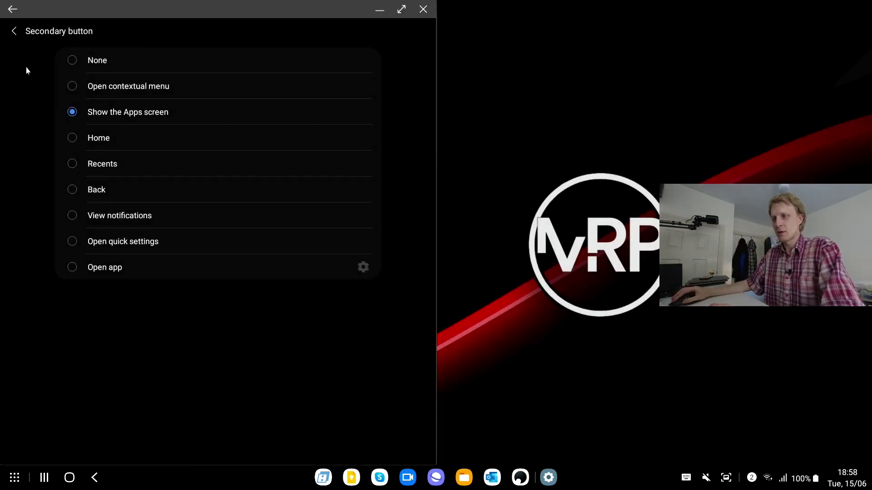
pyautogui.click(67, 85)
pyautogui.click(14, 31)
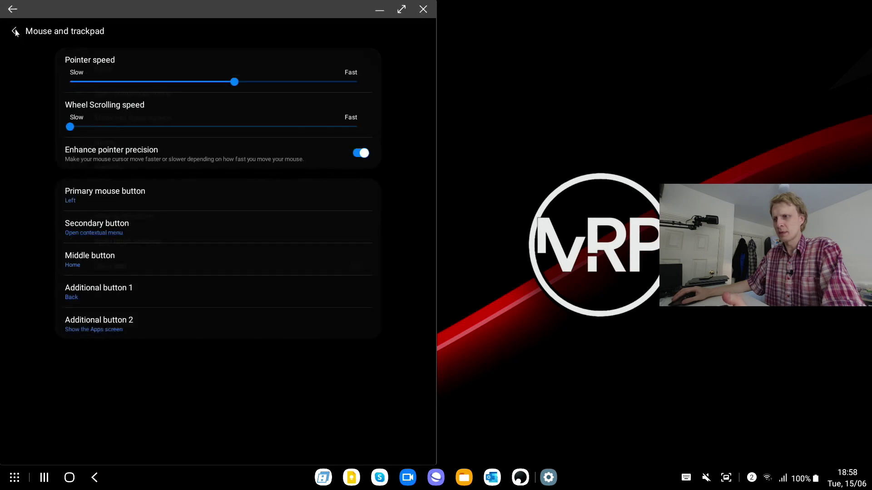
pyautogui.middleClick(100, 280)
pyautogui.hotkey('alt', 'Tab')
pyautogui.middleClick(100, 279)
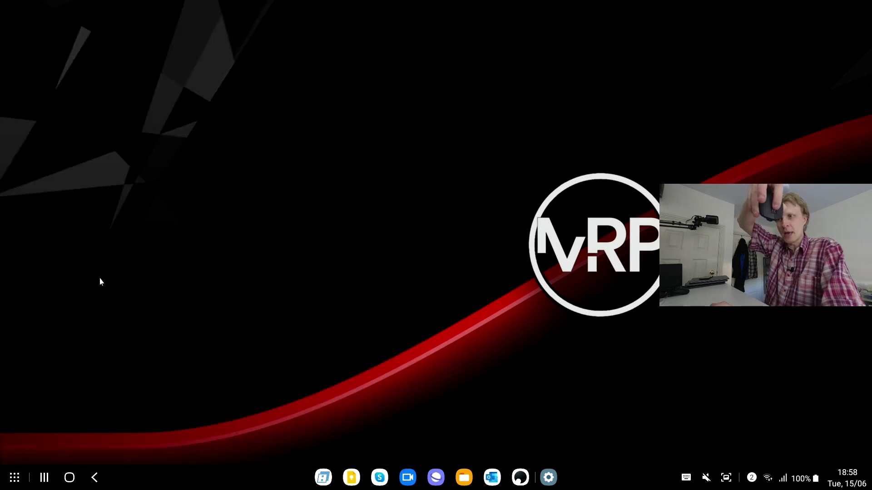
pyautogui.middleClick(100, 279)
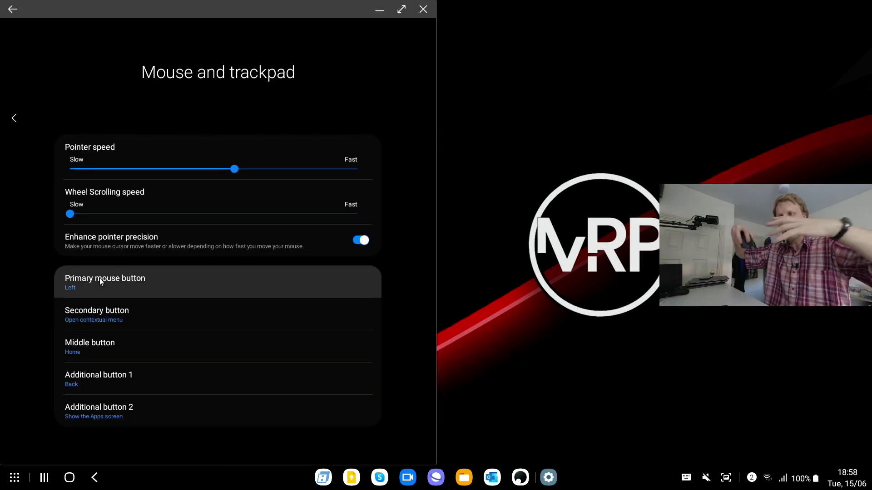
pyautogui.middleClick(100, 279)
pyautogui.middleClick(99, 278)
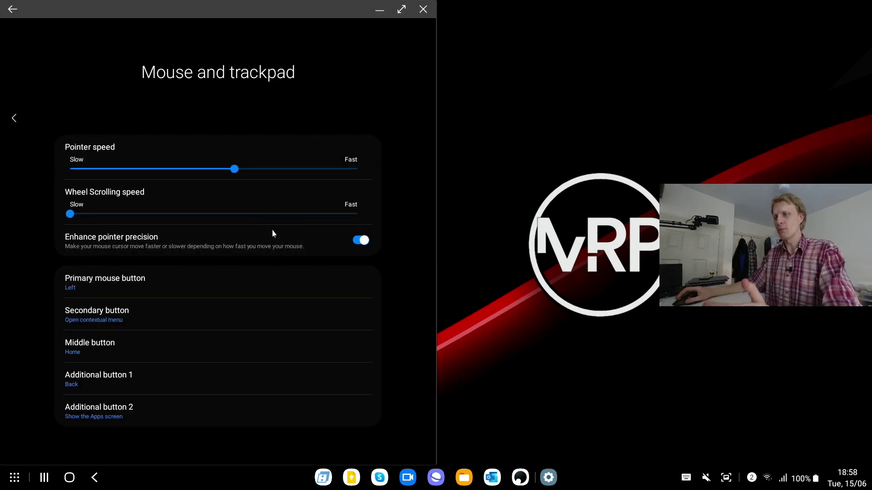
pyautogui.scroll(-2, 272, 231)
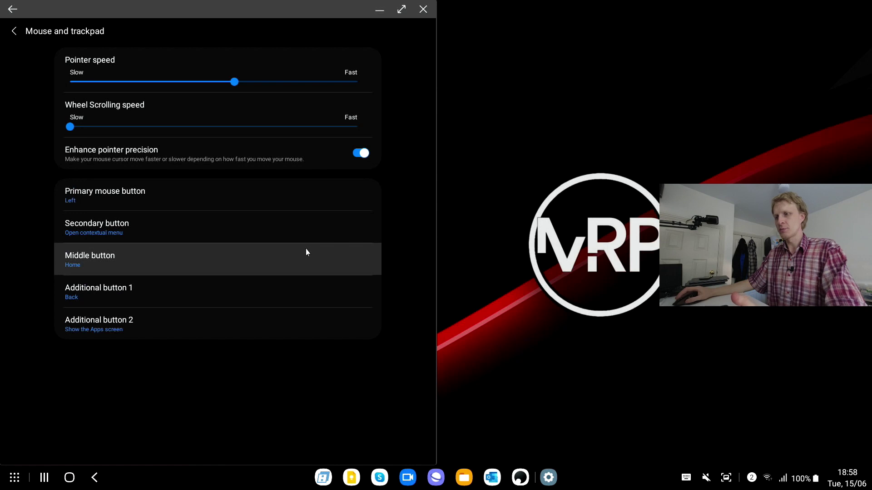
pyautogui.click(140, 300)
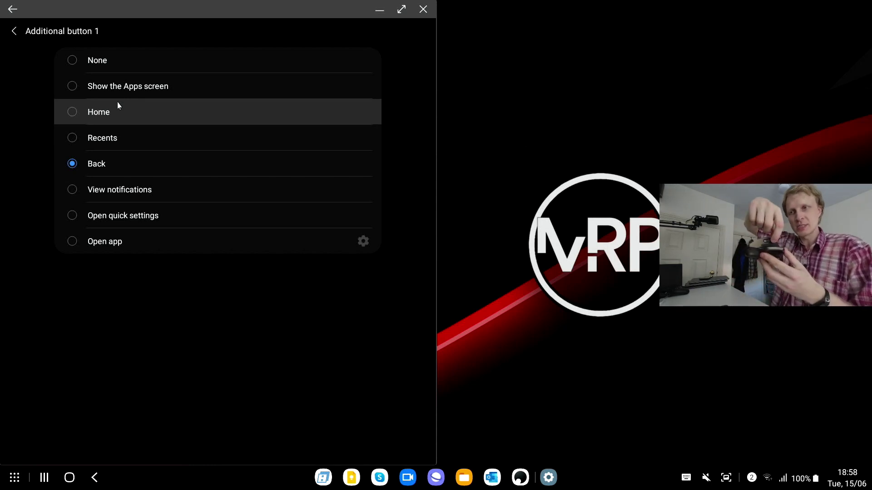
pyautogui.press('Escape')
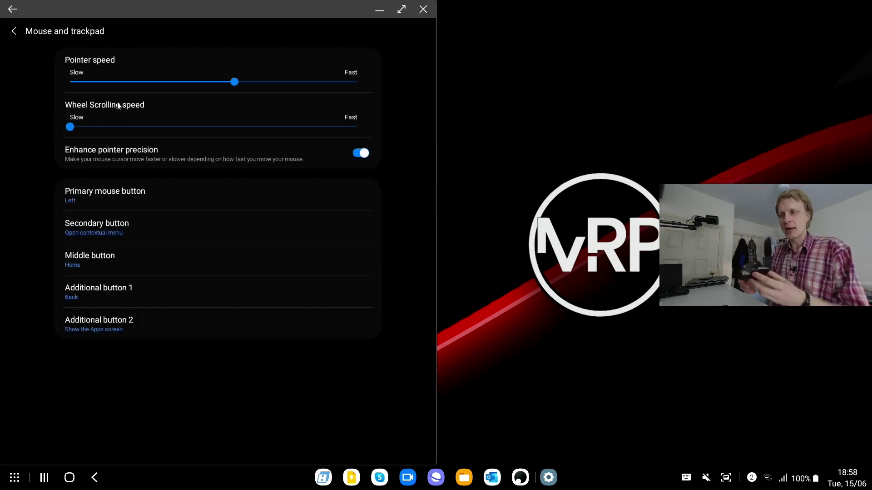
pyautogui.press('Escape')
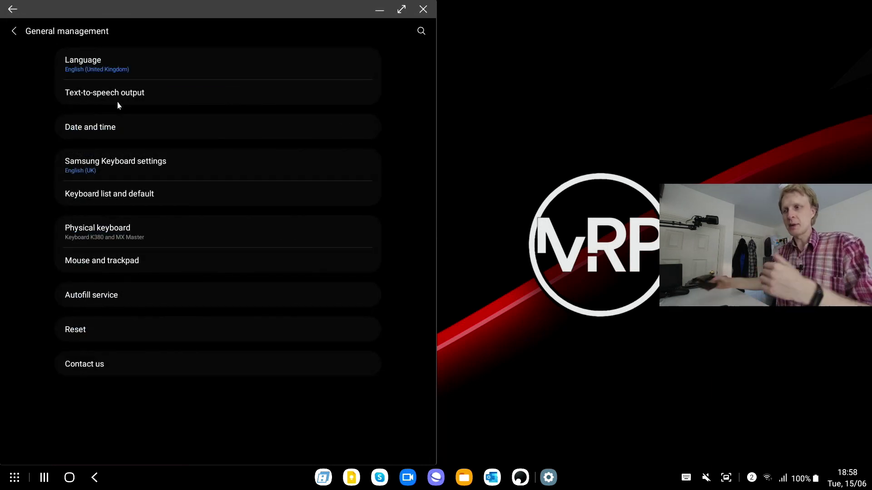
# - Reopen Mouse and trackpad and check additional button 2's current Show the Apps screen action
pyautogui.click(104, 262)
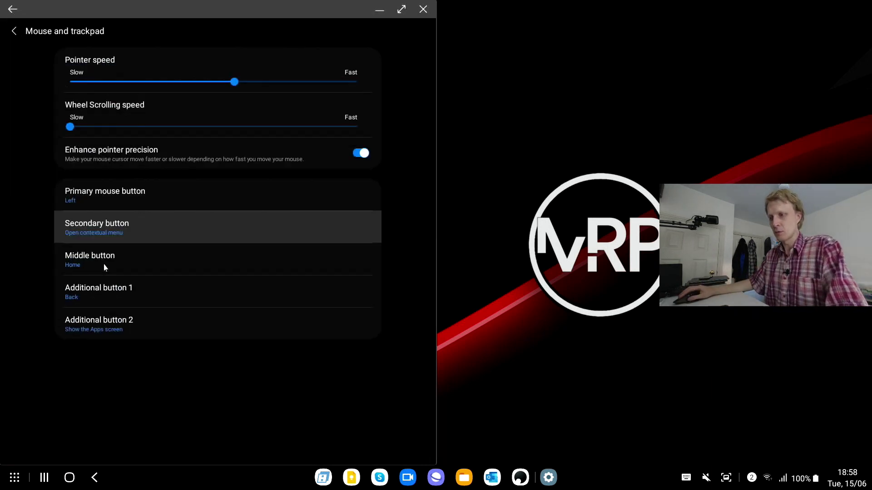
pyautogui.click(101, 328)
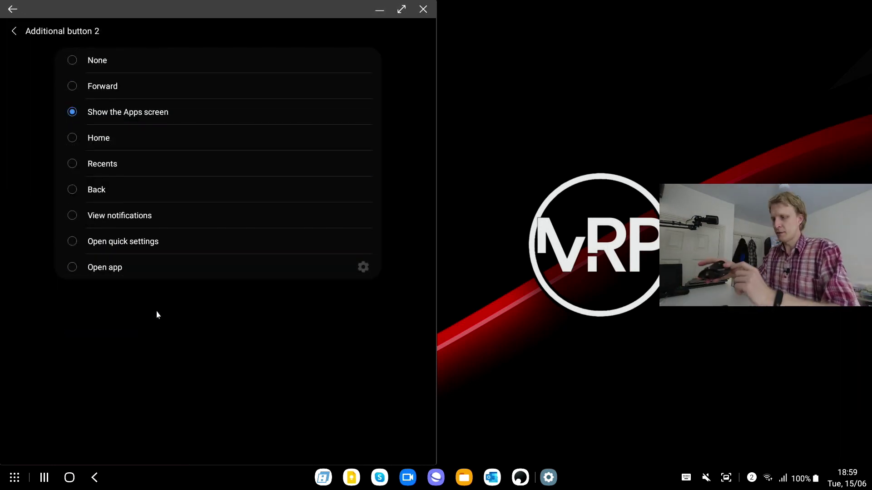
pyautogui.press('super')
pyautogui.press('super')
pyautogui.press('super')
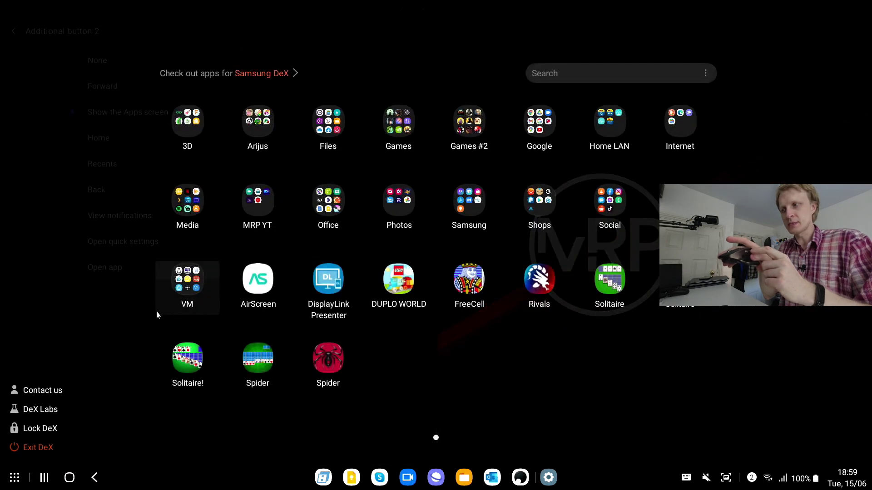
pyautogui.press('super')
pyautogui.press('super')
pyautogui.press('super')
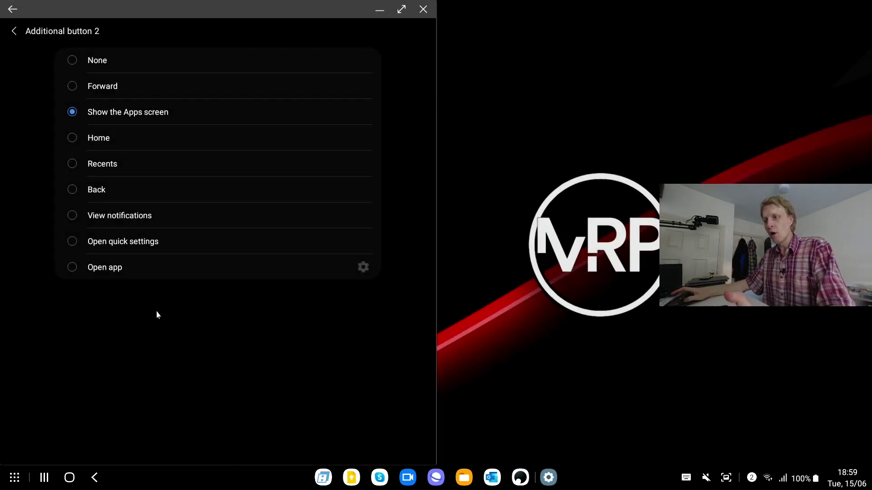
# - Try View notifications for button 2, then settle on Open quick settings and test it
pyautogui.click(115, 218)
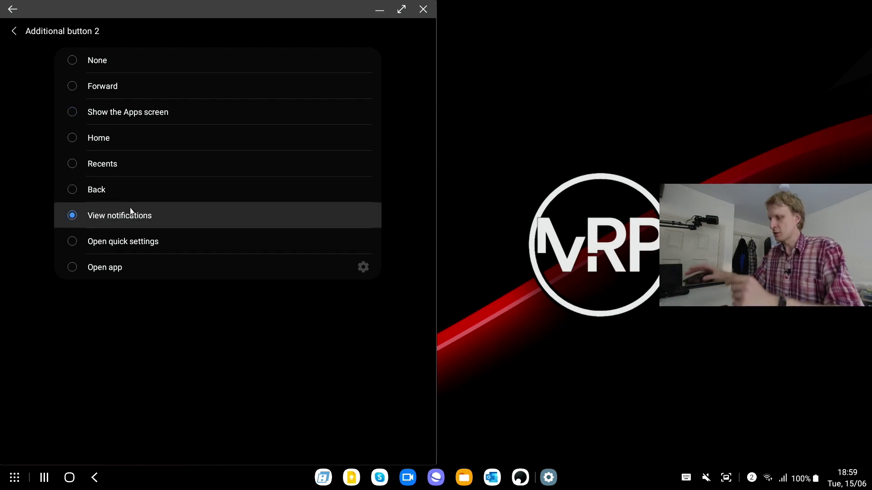
pyautogui.press('super+n')
pyautogui.press('super+n')
pyautogui.press('super+n')
pyautogui.press('super+n')
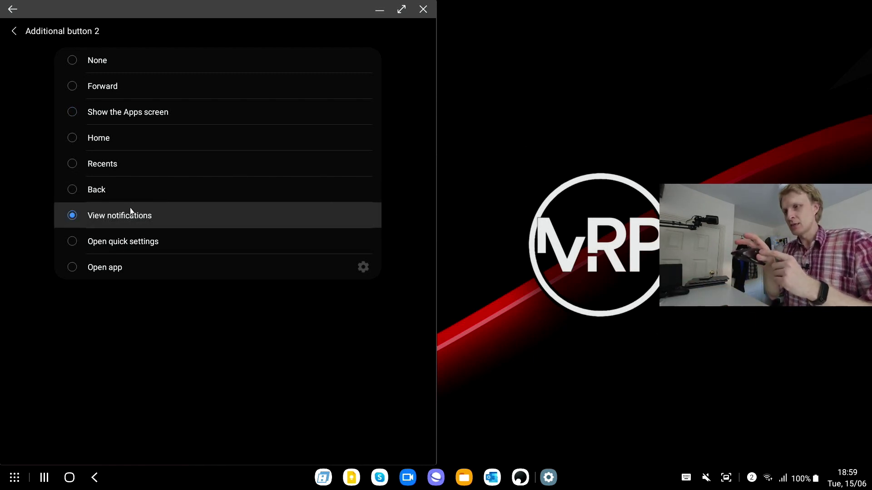
pyautogui.press('super+n')
pyautogui.press('super+n')
pyautogui.press('super+n')
pyautogui.press('super+n')
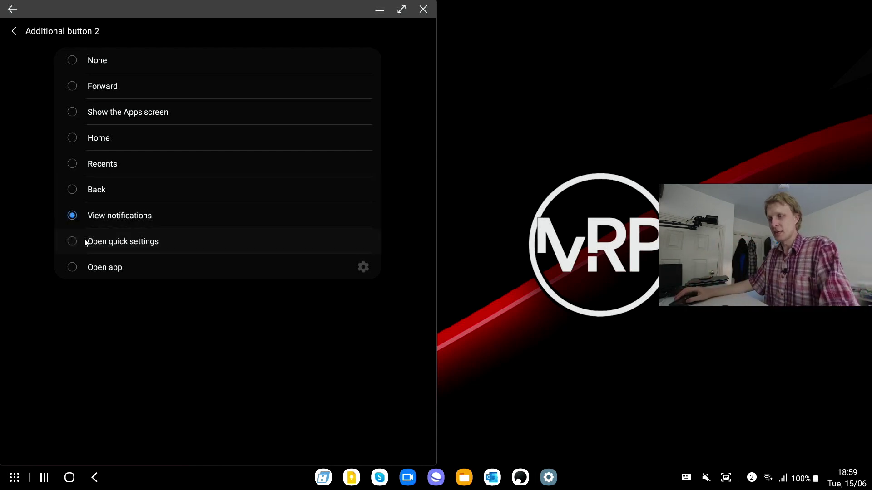
pyautogui.click(68, 241)
pyautogui.press('super+n')
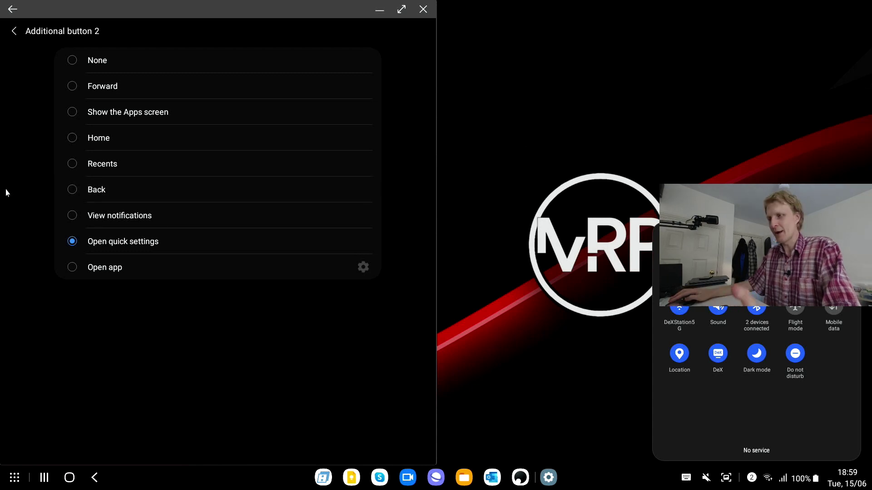
pyautogui.press('super+n')
pyautogui.press('super+n')
pyautogui.press('super+n')
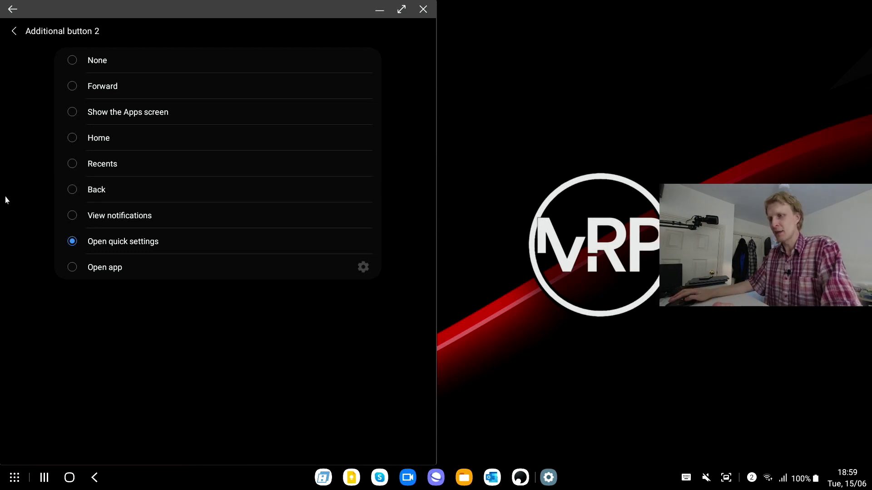
# - Choose Open app with Reddit for additional button 2, test the launch, then close Reddit
pyautogui.click(71, 267)
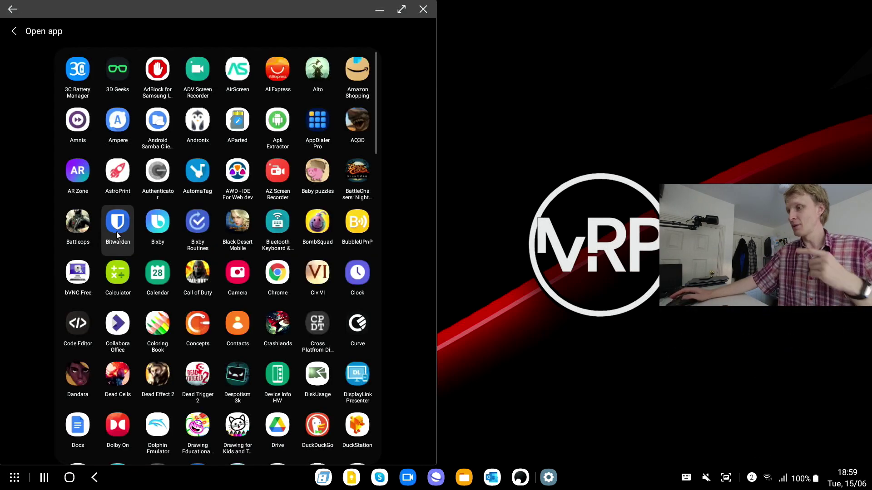
pyautogui.scroll(-1, 200, 318)
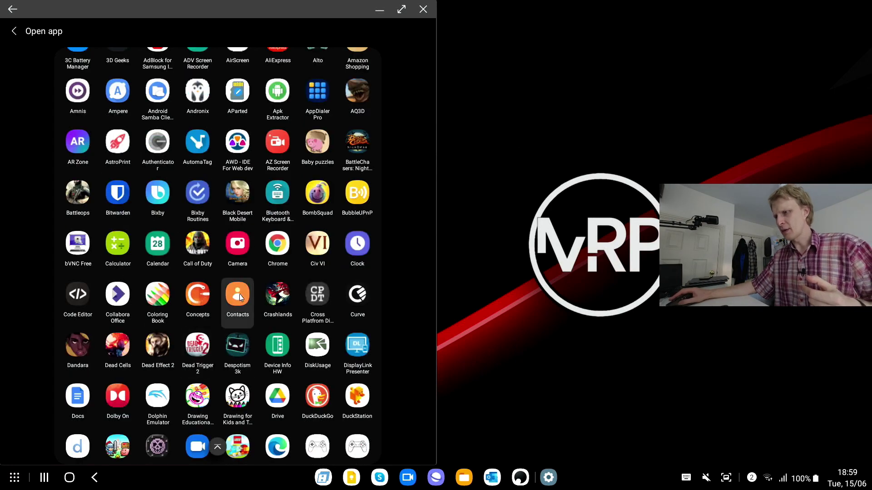
pyautogui.scroll(-20, 277, 257)
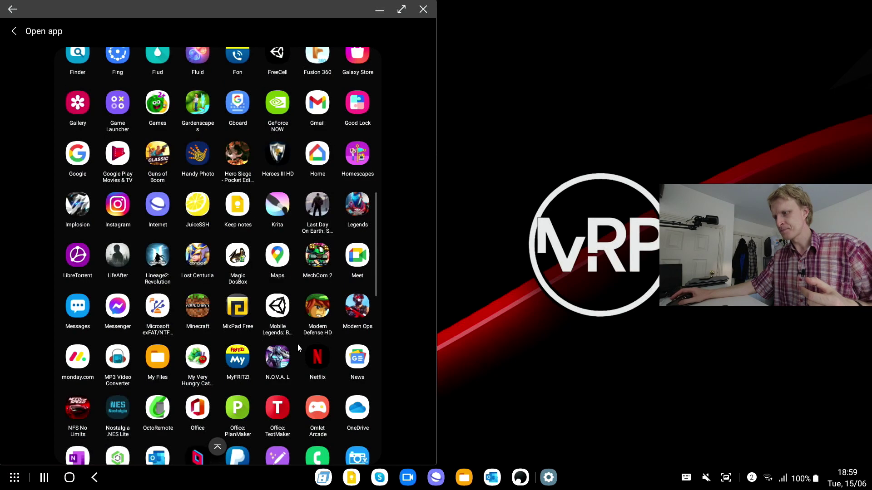
pyautogui.scroll(2, 218, 236)
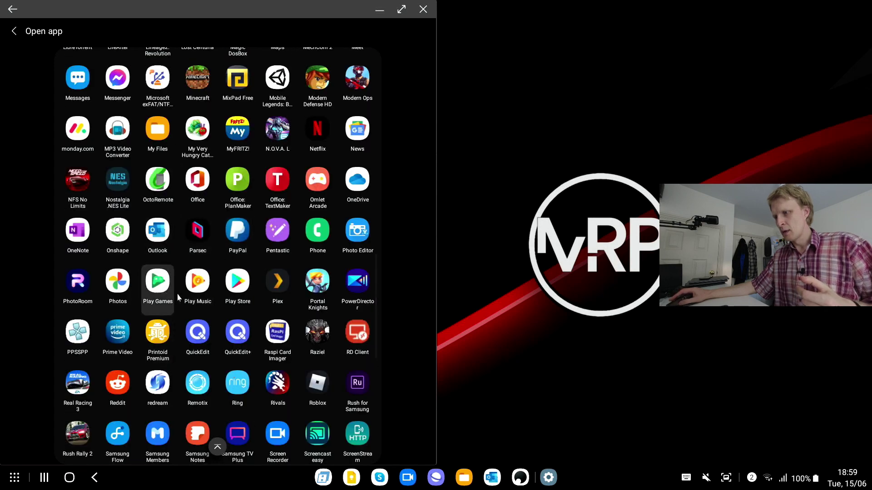
pyautogui.click(120, 385)
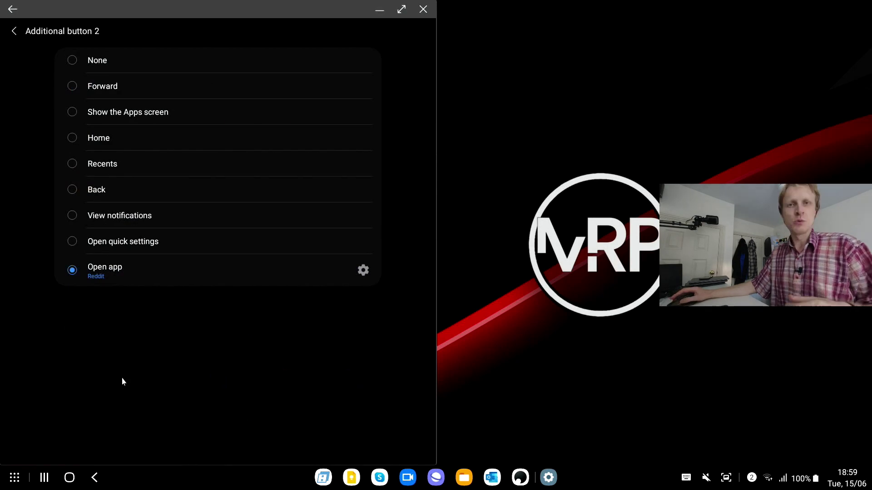
pyautogui.middleClick(53, 489)
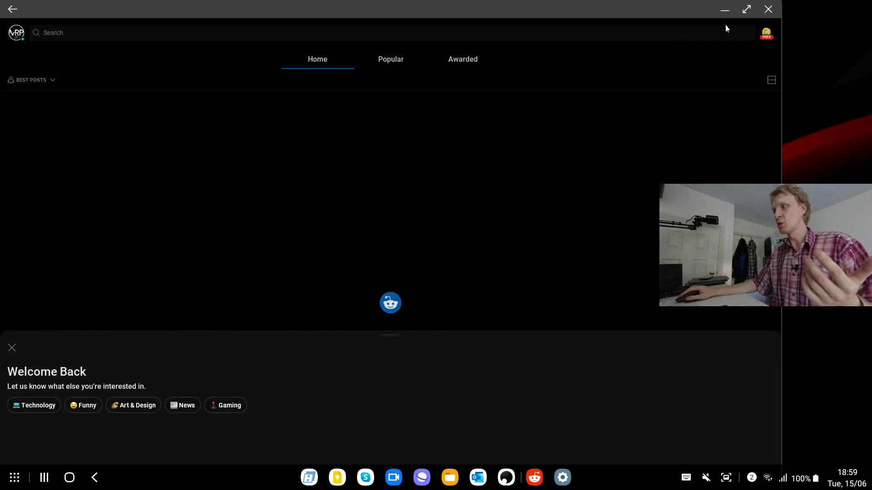
pyautogui.click(767, 9)
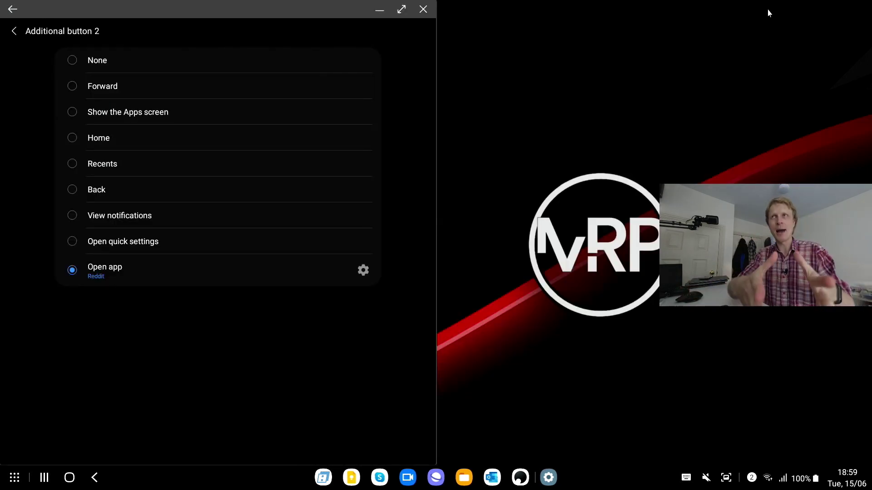